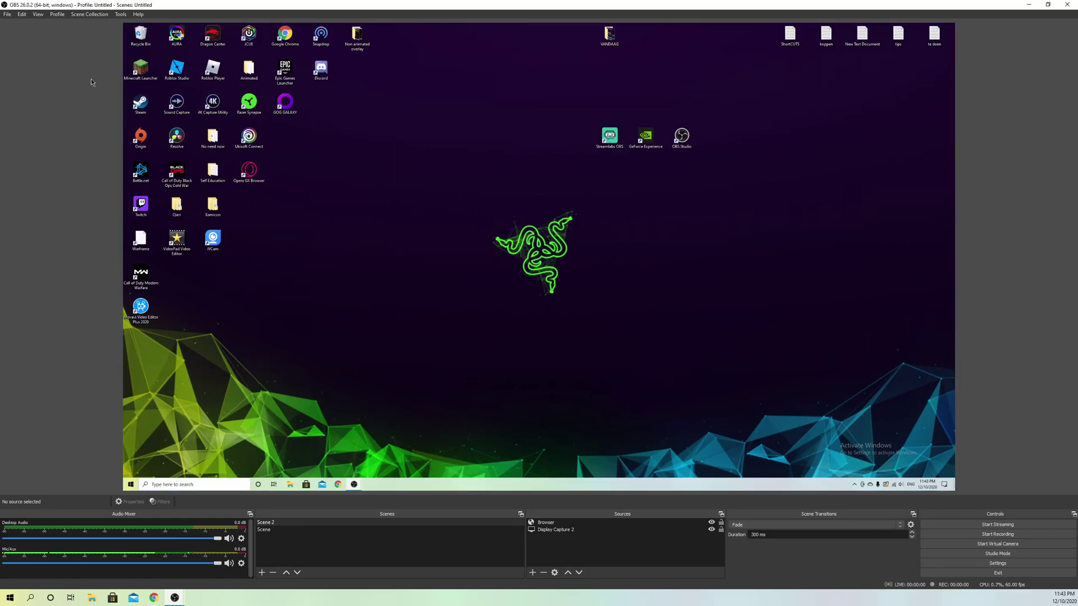
- Export the Untitled scene collection as a backup JSON file named DFFDFDF
{"action": "left_click", "coordinate": [88, 14]}
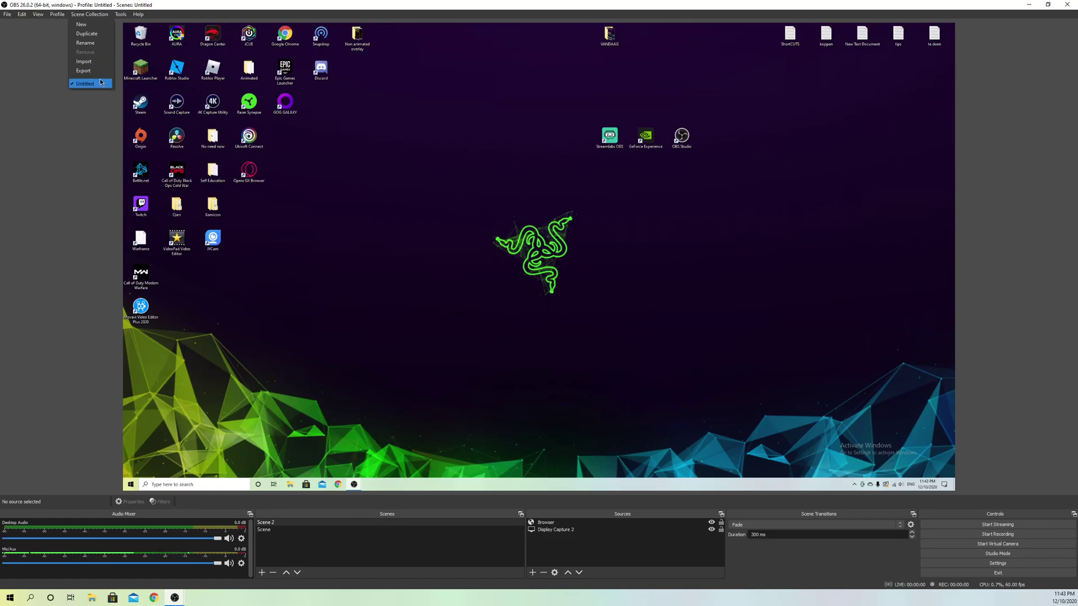
{"action": "left_click", "coordinate": [84, 71]}
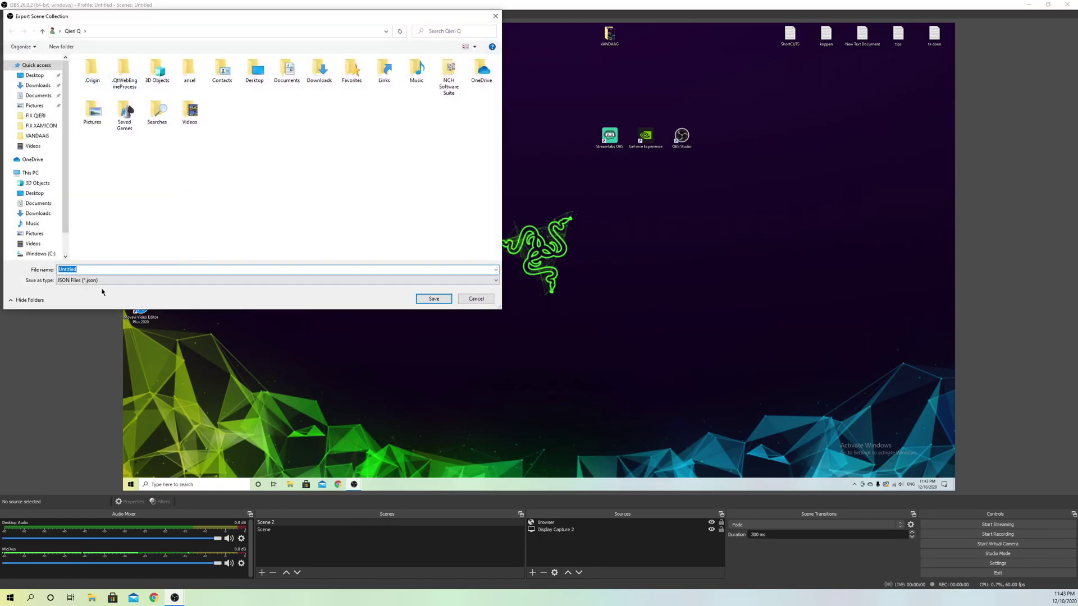
{"action": "left_click", "coordinate": [97, 270]}
{"action": "key", "text": "BackSpace"}
{"action": "key", "text": "BackSpace"}
{"action": "key", "text": "BackSpace"}
{"action": "type", "text": "DFFDFDF"}
{"action": "left_click", "coordinate": [495, 16]}
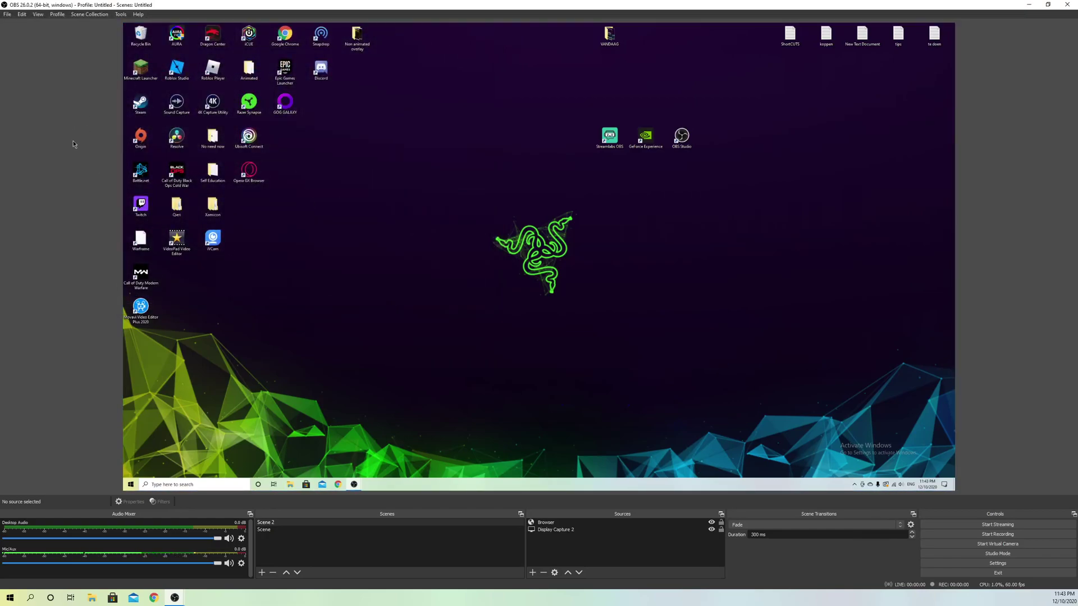
{"action": "left_click", "coordinate": [88, 14]}
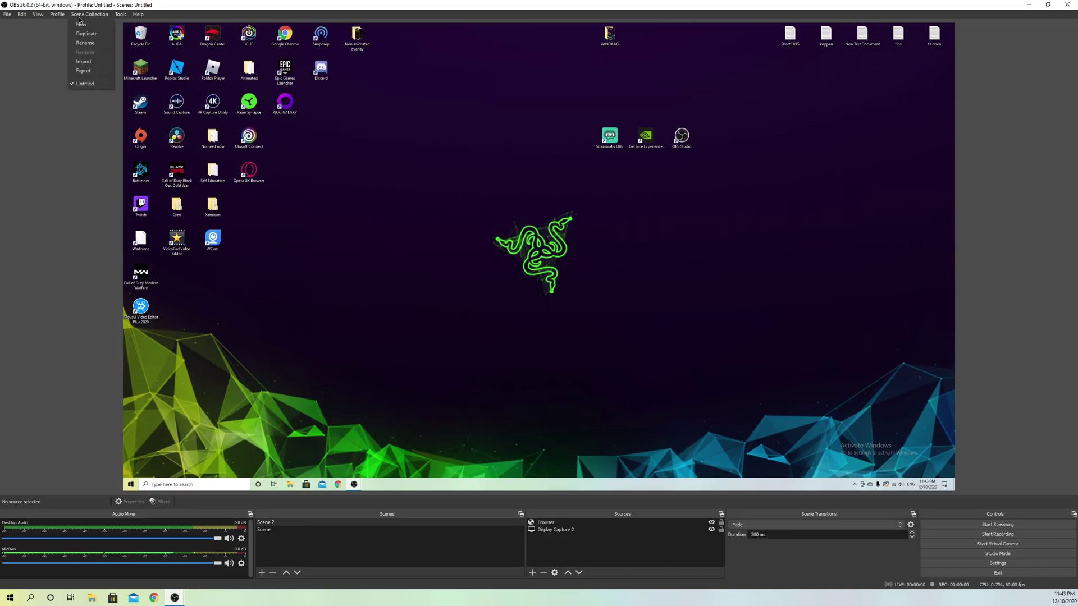
{"action": "left_click", "coordinate": [85, 61]}
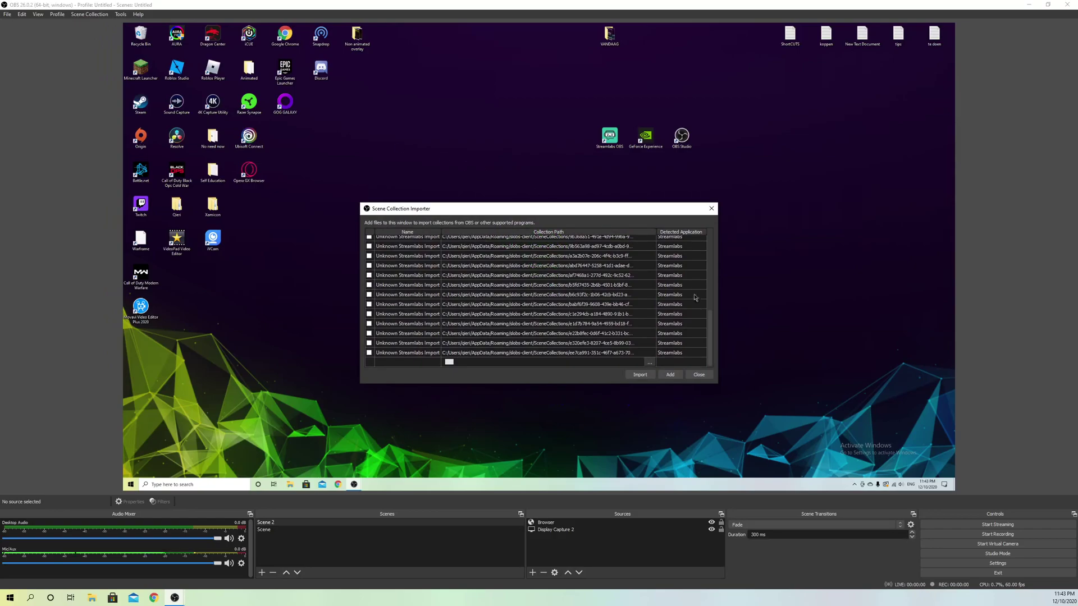
{"action": "left_click", "coordinate": [676, 378]}
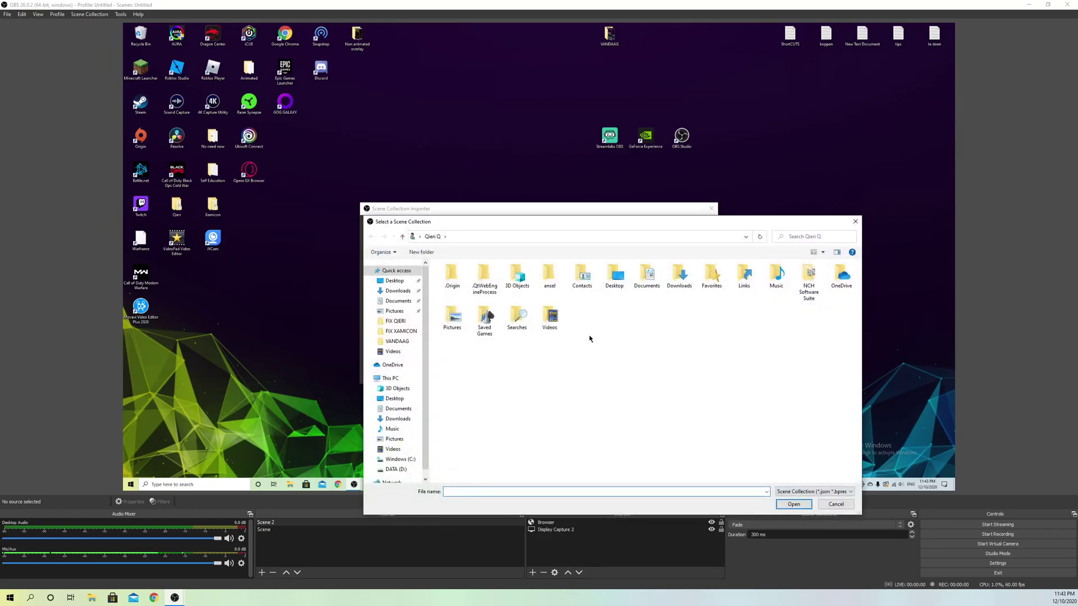
{"action": "left_click", "coordinate": [855, 221]}
{"action": "left_click", "coordinate": [712, 208]}
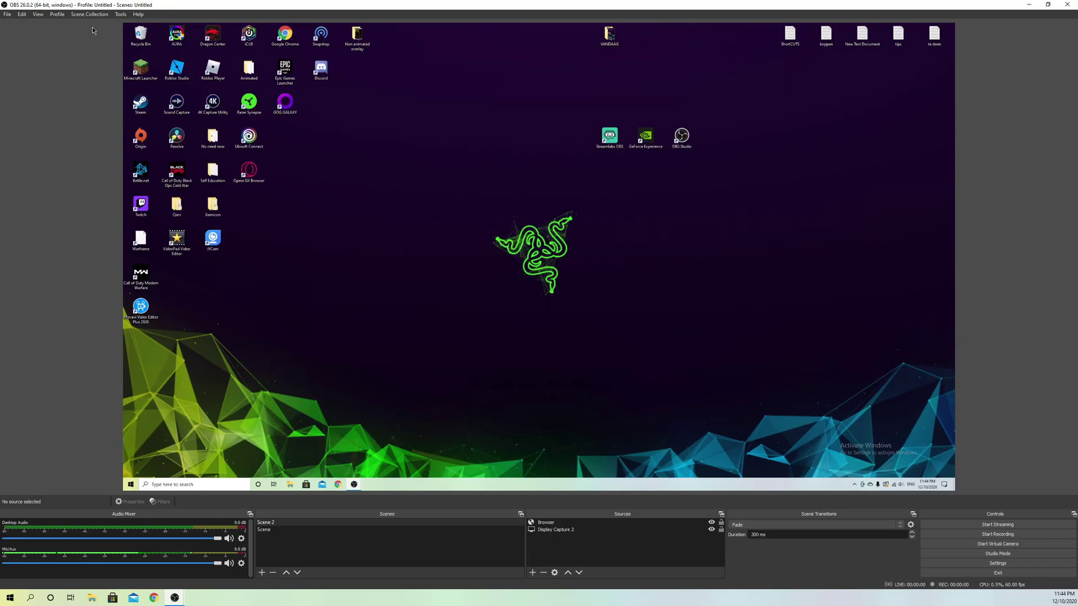
- Open the OBS settings folder and select all seven items, dismissing the context menu
{"action": "left_click", "coordinate": [7, 14]}
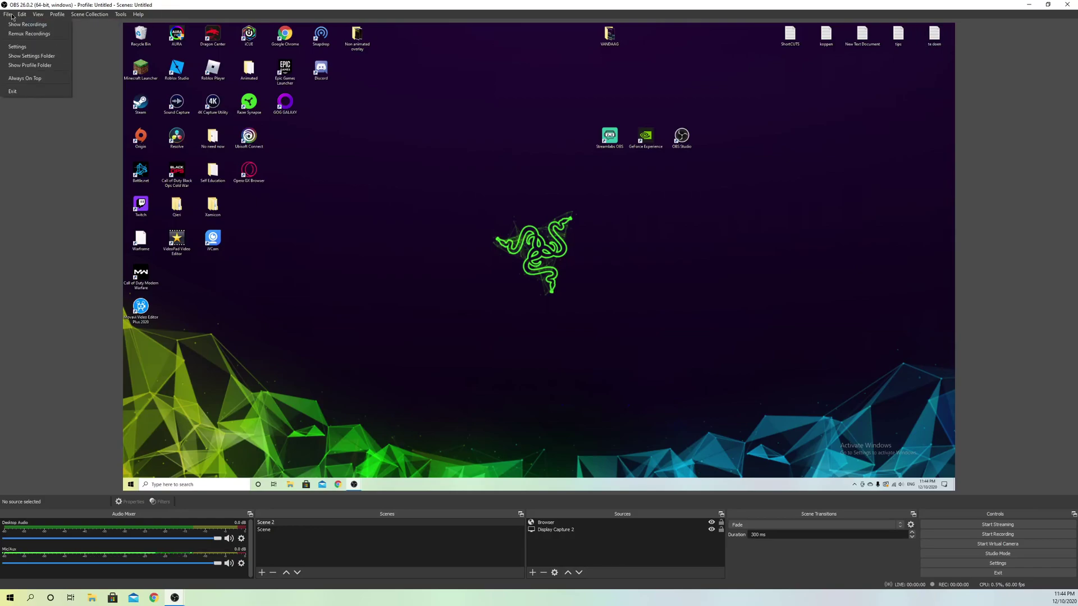
{"action": "left_click", "coordinate": [62, 56]}
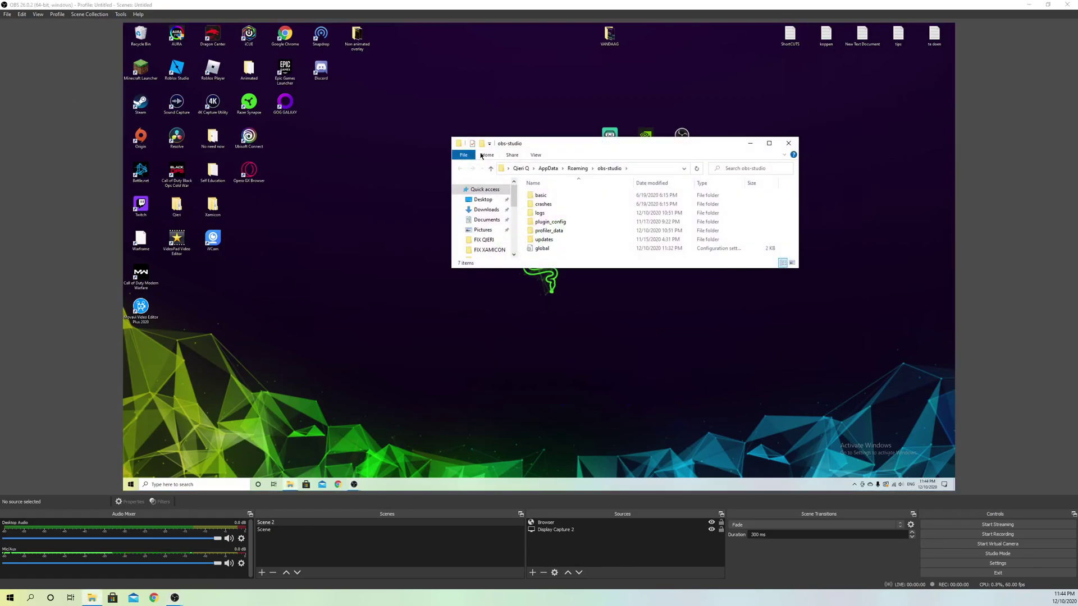
{"action": "left_click_drag", "start_coordinate": [557, 254], "coordinate": [559, 195]}
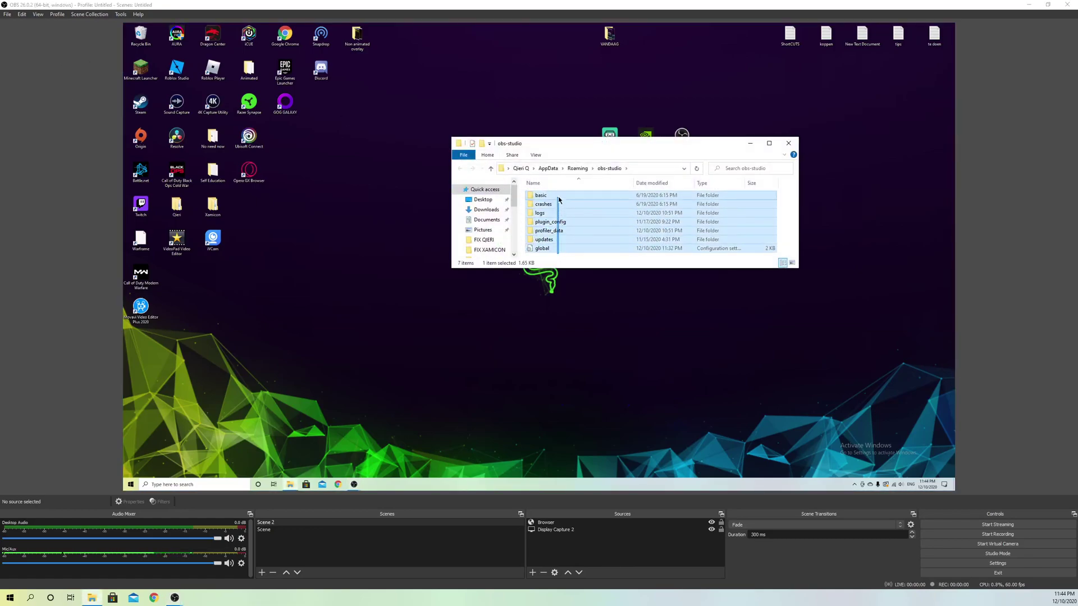
{"action": "right_click", "coordinate": [563, 229]}
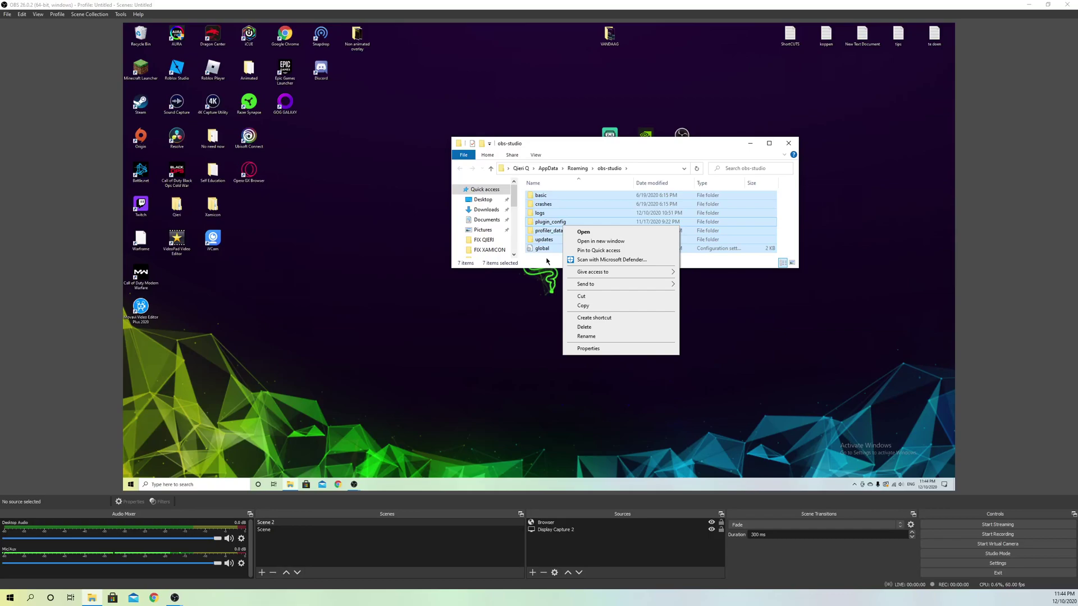
{"action": "left_click", "coordinate": [547, 262]}
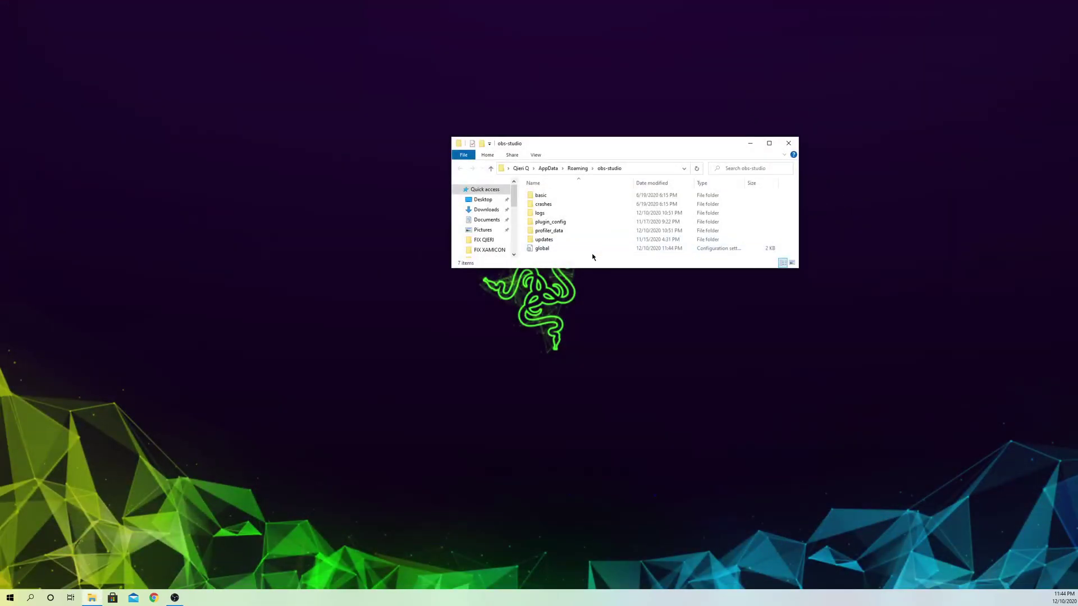
- Browse into the logs folder and return to the obs-studio settings folder
{"action": "left_click_drag", "start_coordinate": [594, 260], "coordinate": [600, 193]}
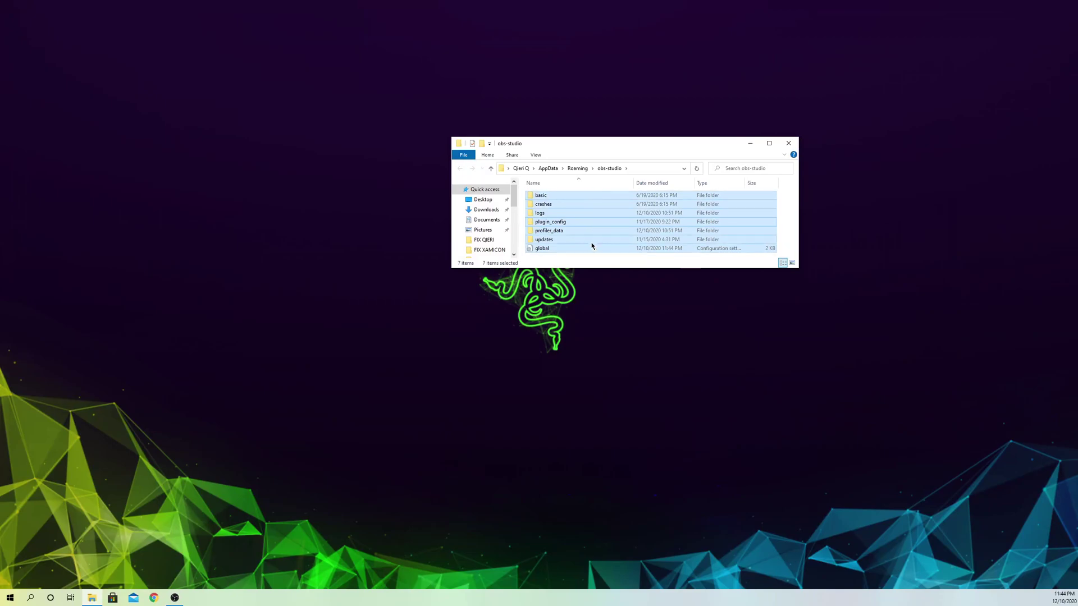
{"action": "left_click", "coordinate": [567, 260]}
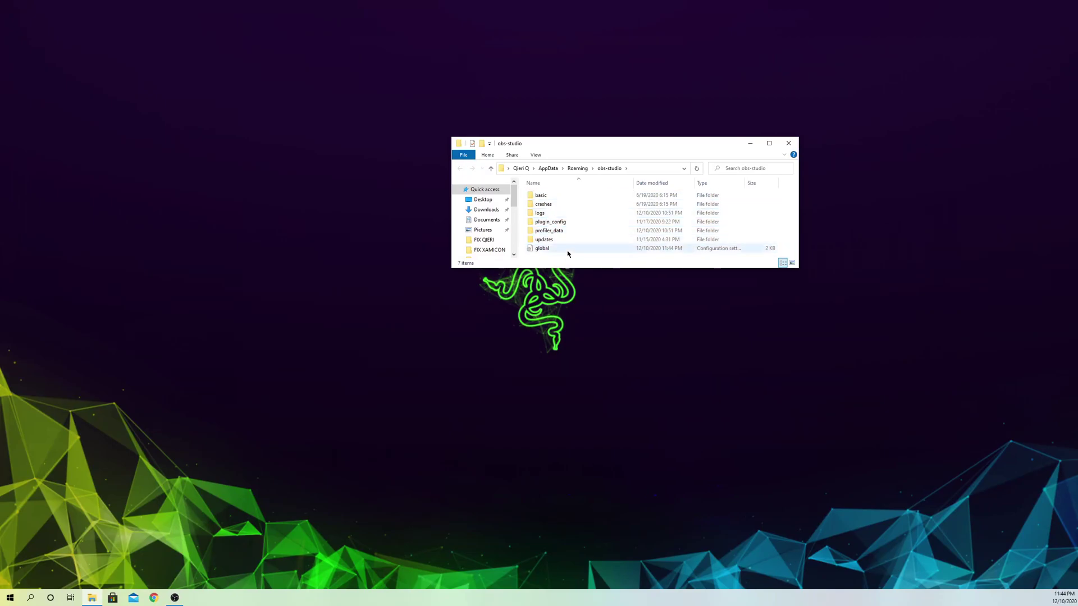
{"action": "double_click", "coordinate": [540, 213]}
{"action": "scroll", "coordinate": [577, 229], "scroll_direction": "up", "scroll_amount": 2}
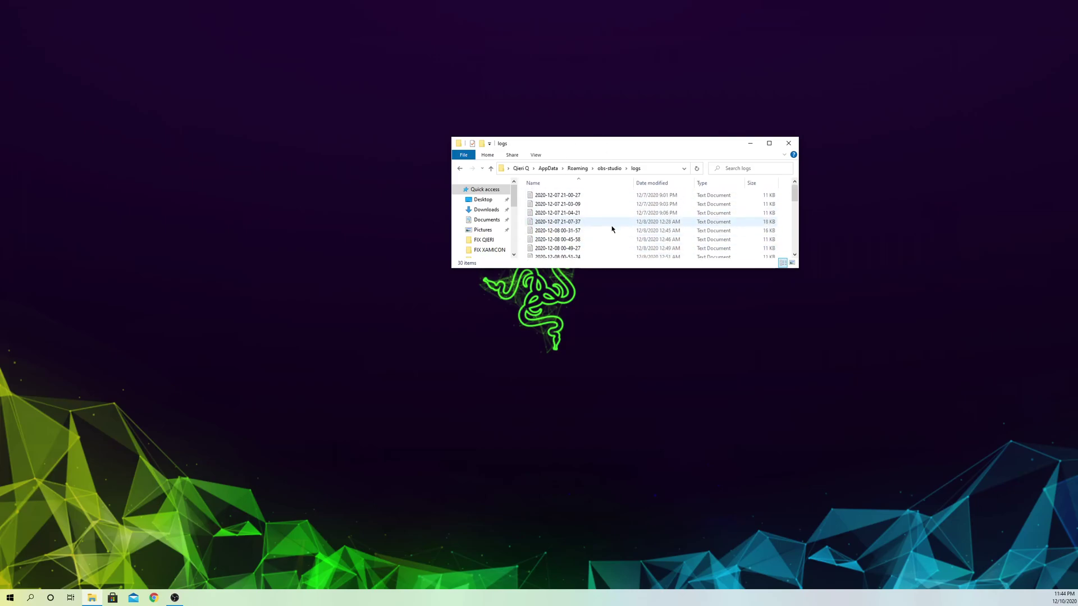
{"action": "left_click", "coordinate": [472, 169]}
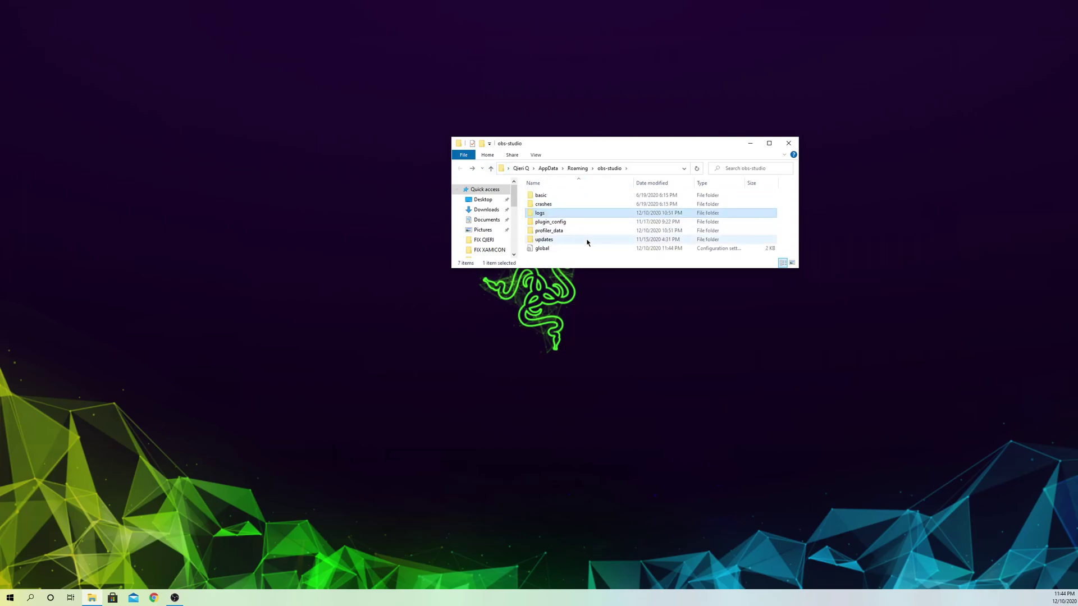
- Close the obs-studio settings folder window and relaunch OBS from the taskbar
{"action": "left_click_drag", "start_coordinate": [567, 257], "coordinate": [573, 225]}
{"action": "left_click", "coordinate": [590, 206]}
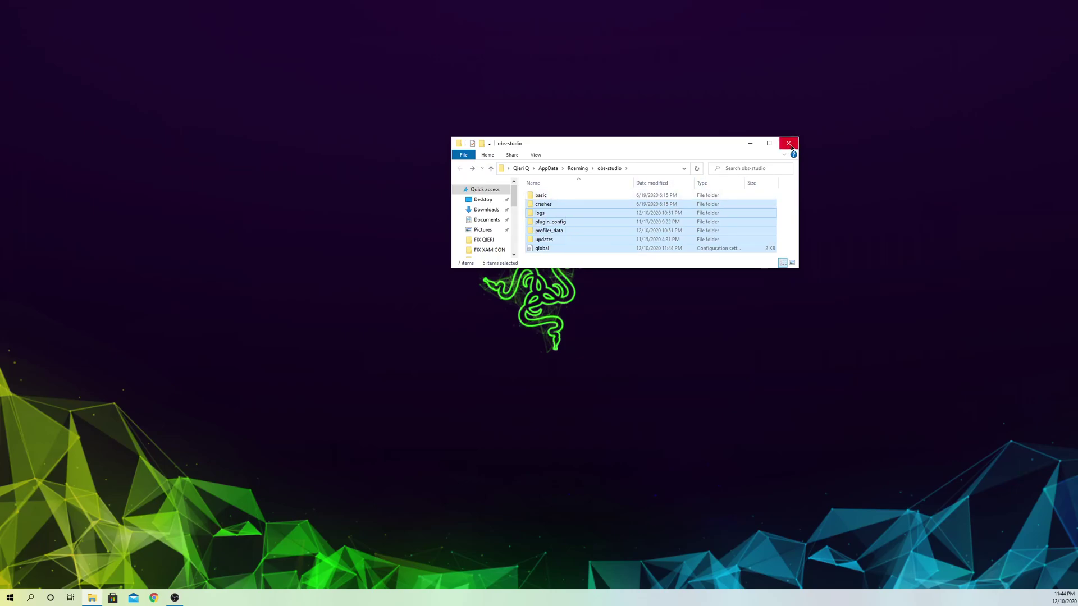
{"action": "left_click", "coordinate": [788, 143]}
{"action": "left_click", "coordinate": [174, 598]}
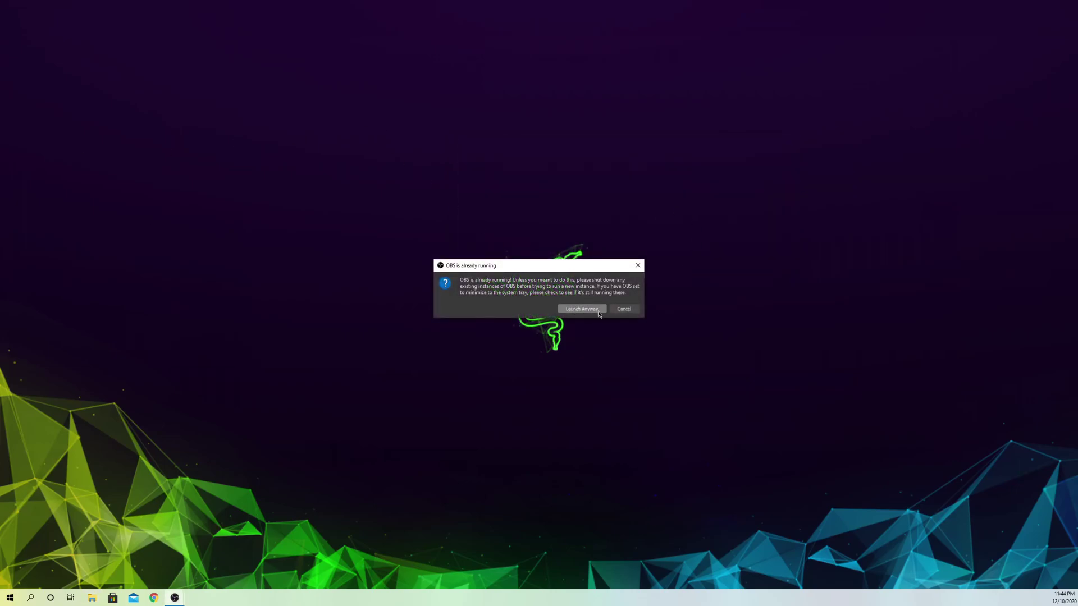
- Launch OBS anyway, select and deselect Display Capture 2, and open the Scene Collection menu
{"action": "left_click", "coordinate": [581, 309]}
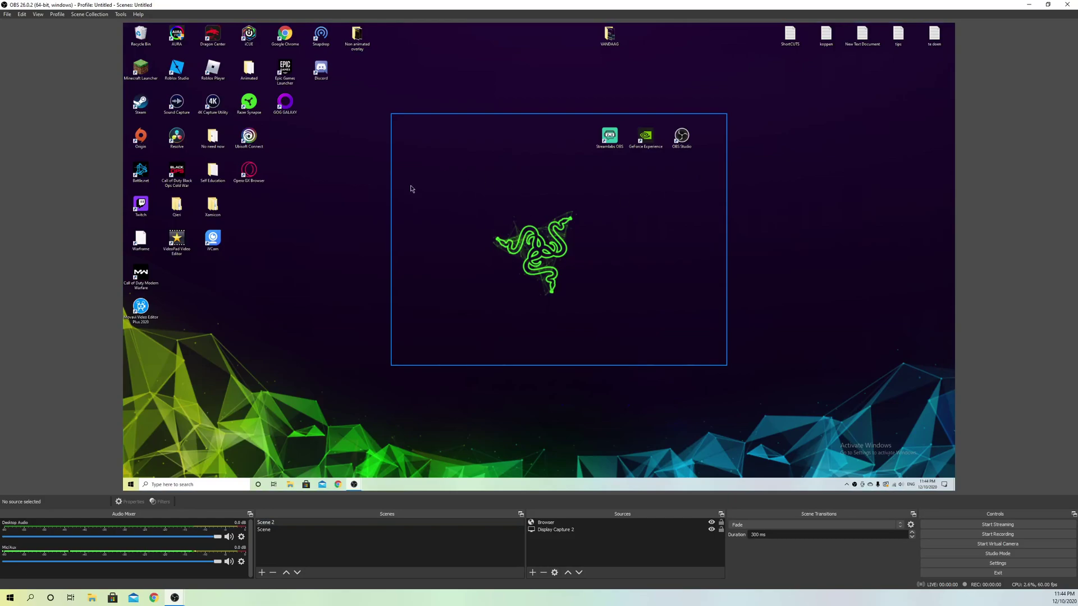
{"action": "left_click", "coordinate": [51, 184]}
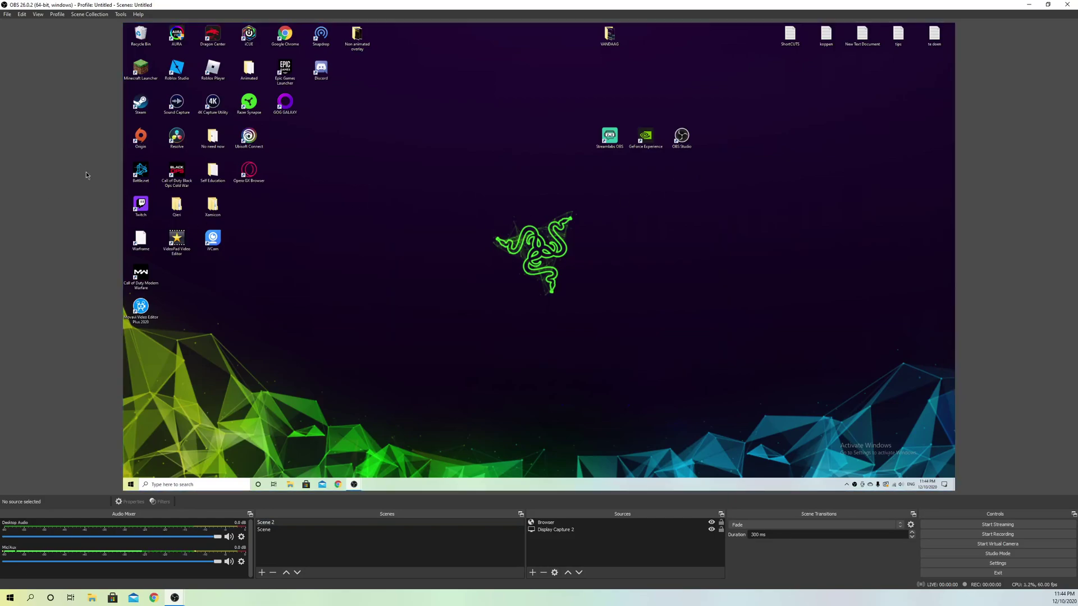
{"action": "left_click", "coordinate": [283, 135]}
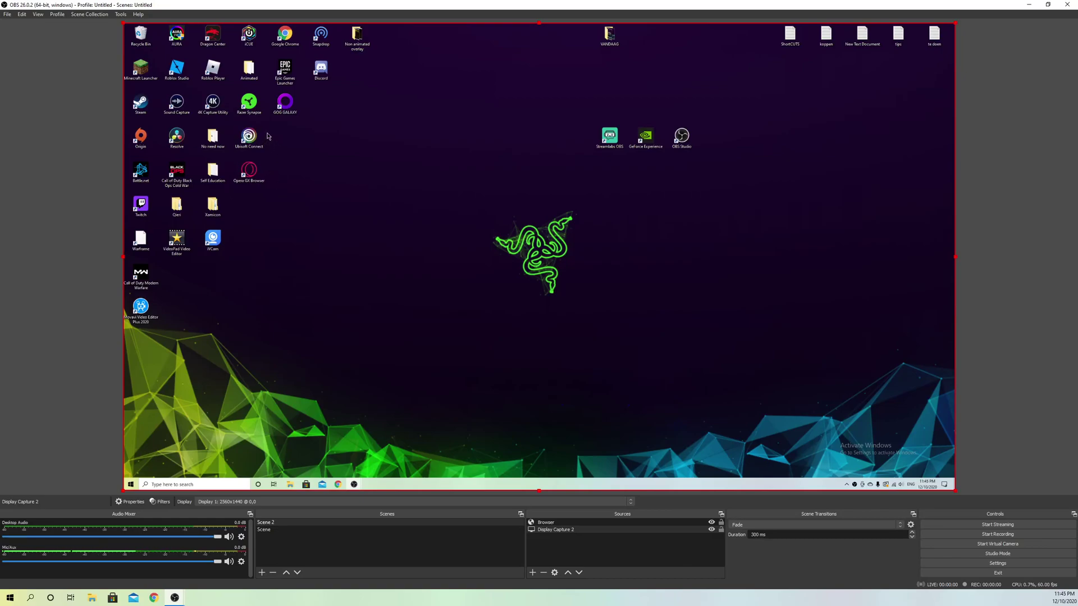
{"action": "left_click", "coordinate": [101, 61]}
{"action": "left_click", "coordinate": [88, 14]}
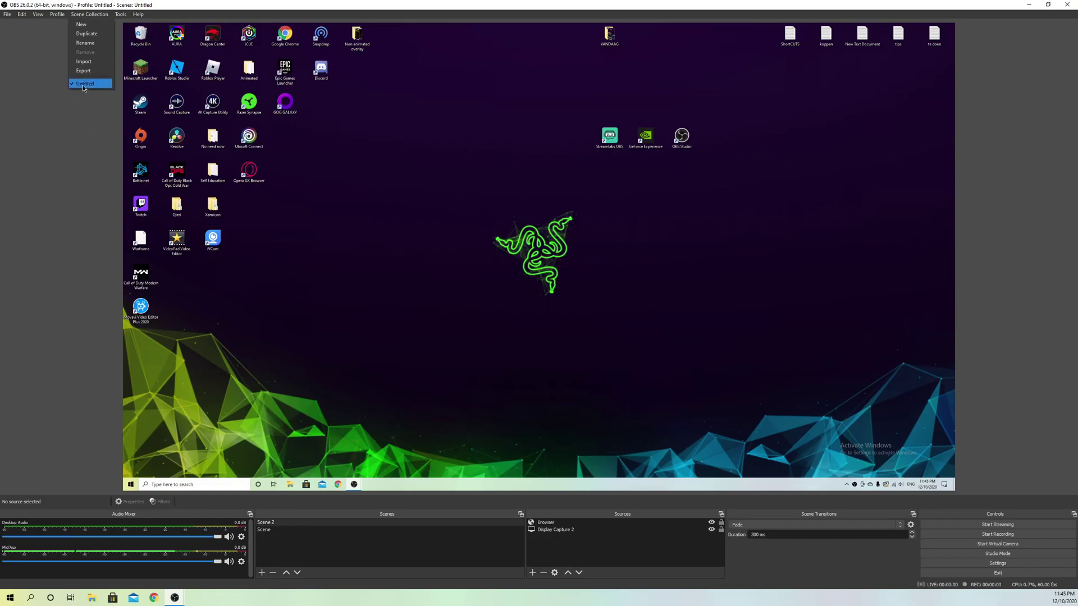
{"action": "left_click", "coordinate": [82, 124]}
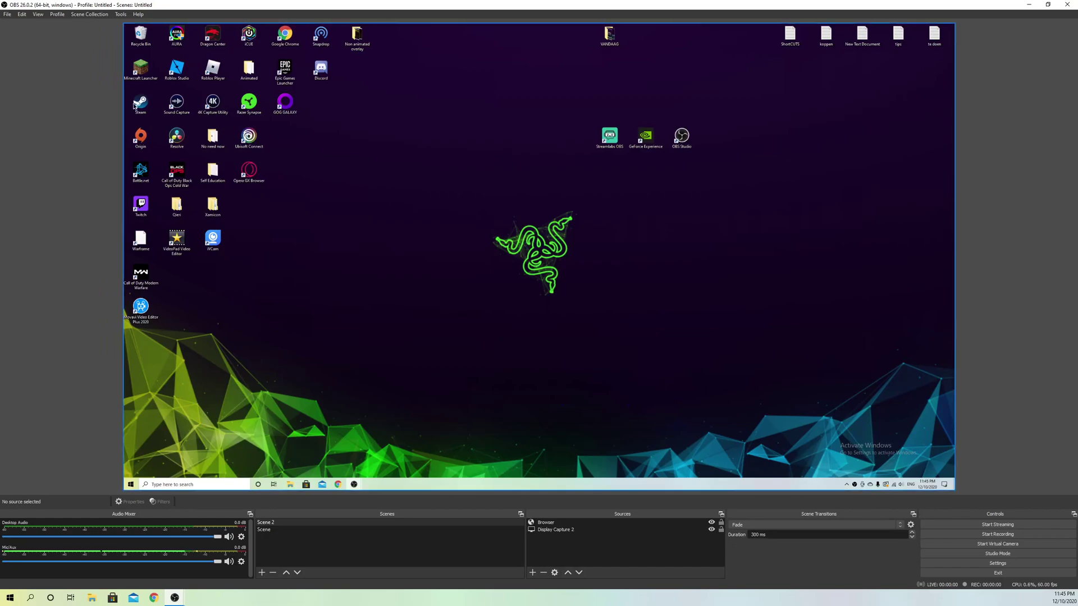